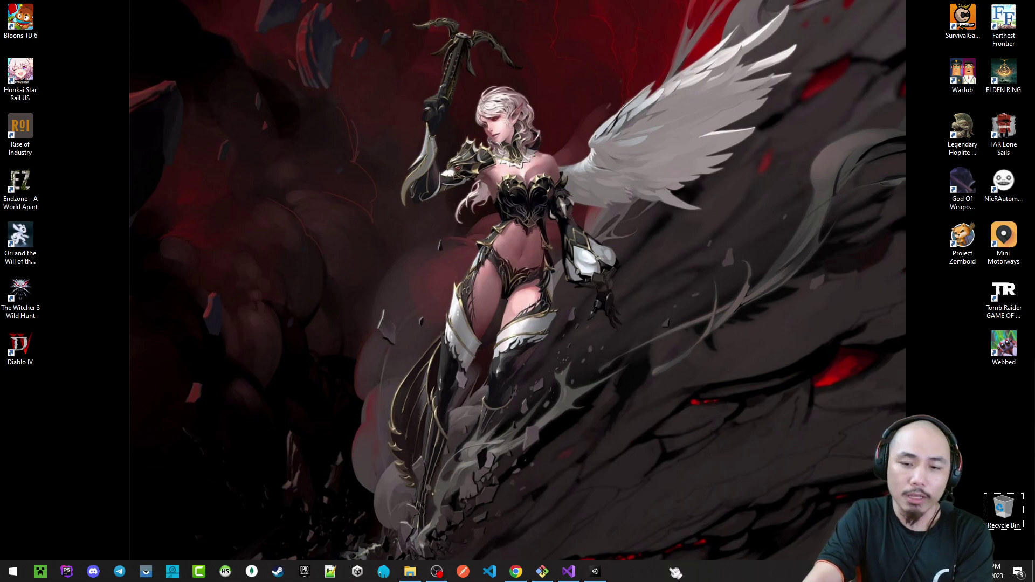
# Bring the Unity editor back from the taskbar, showing project sg11's running level1 tile grid.
pyautogui.click(604, 571)
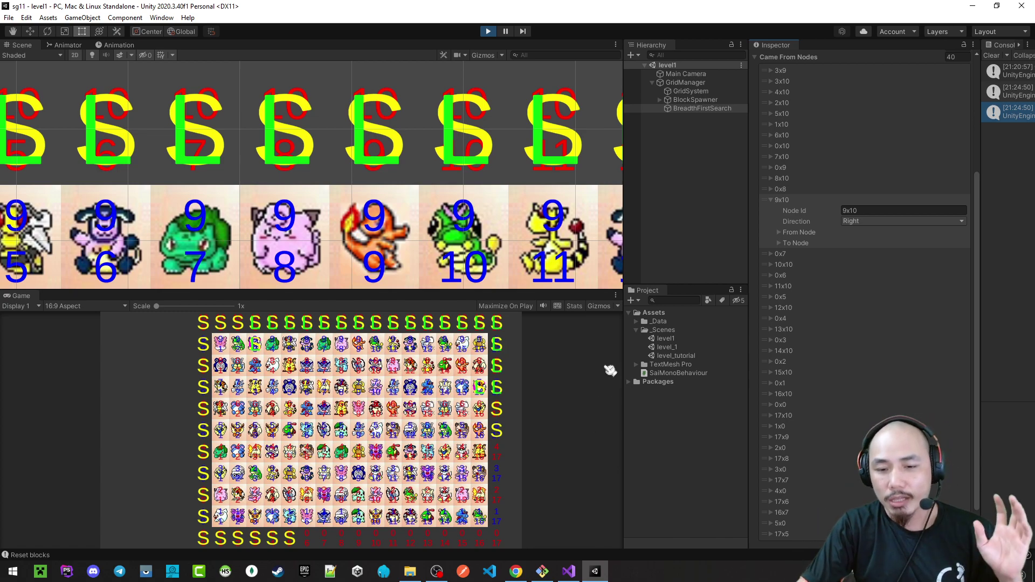
pyautogui.click(569, 571)
pyautogui.scroll(-6, 650, 385)
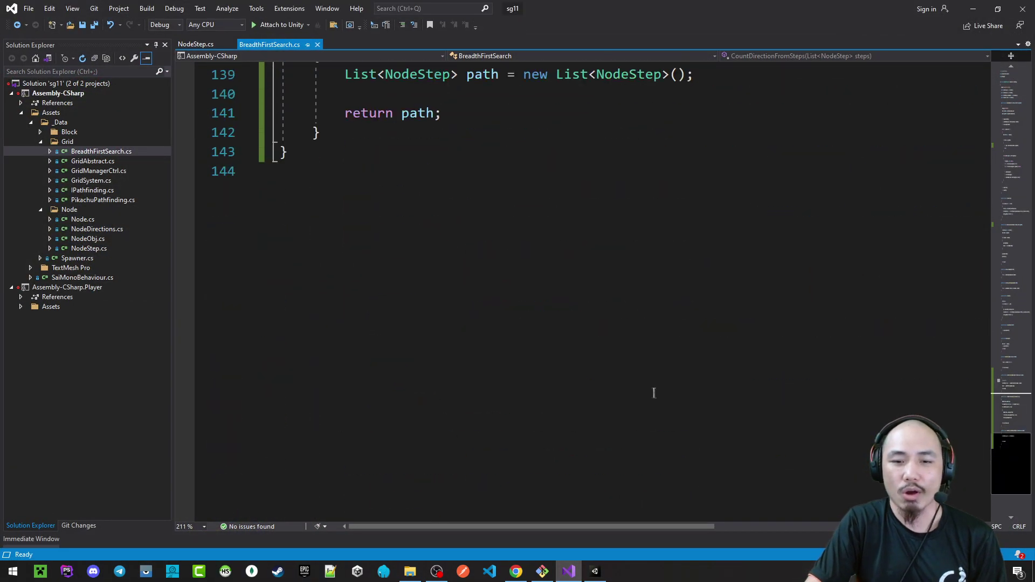
pyautogui.scroll(4, 649, 385)
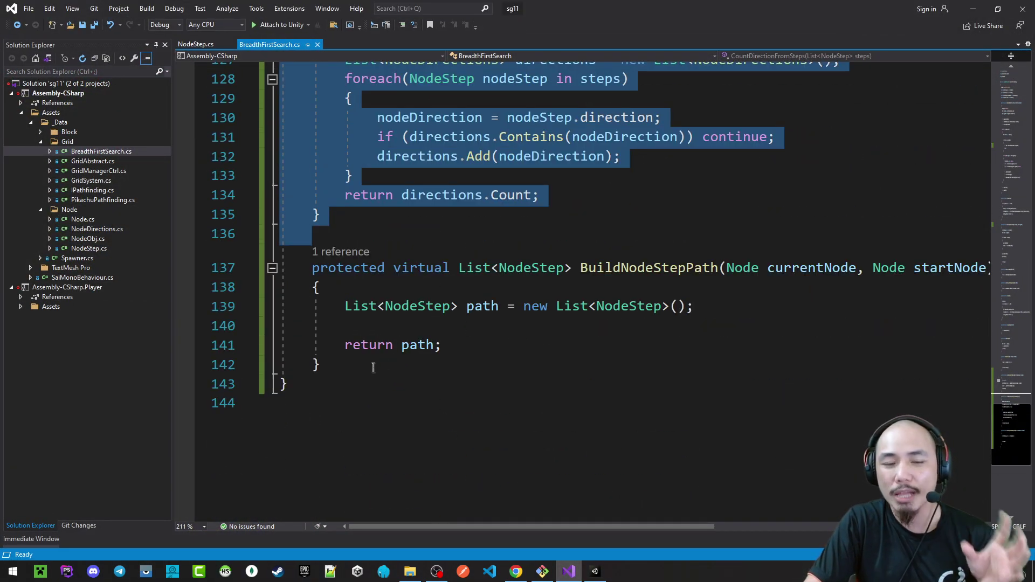
pyautogui.click(349, 357)
pyautogui.hotkey('shift', 'Up')
pyautogui.hotkey('shift', 'Up')
pyautogui.hotkey('shift', 'Up')
pyautogui.hotkey('shift', 'Up')
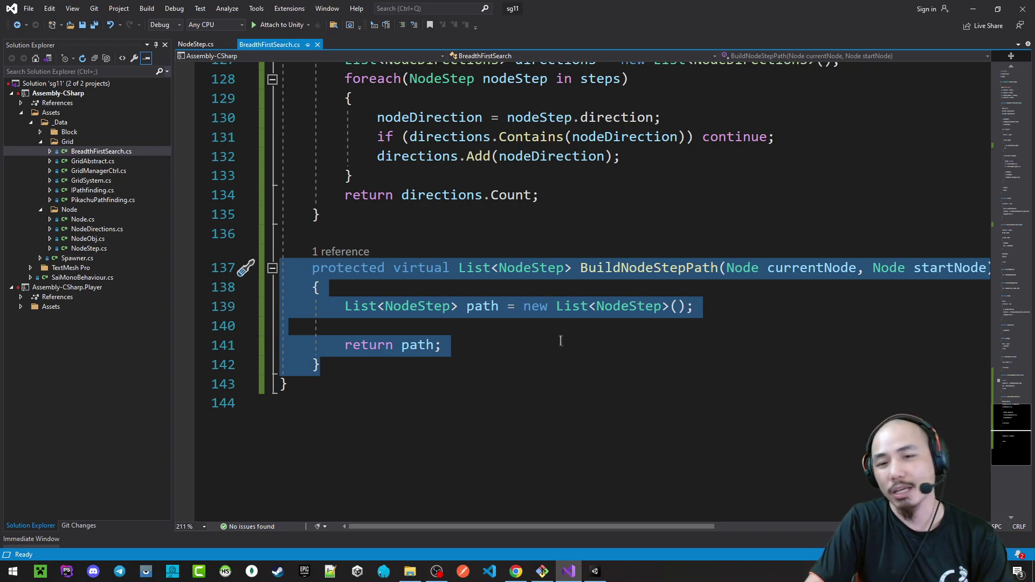
pyautogui.click(561, 327)
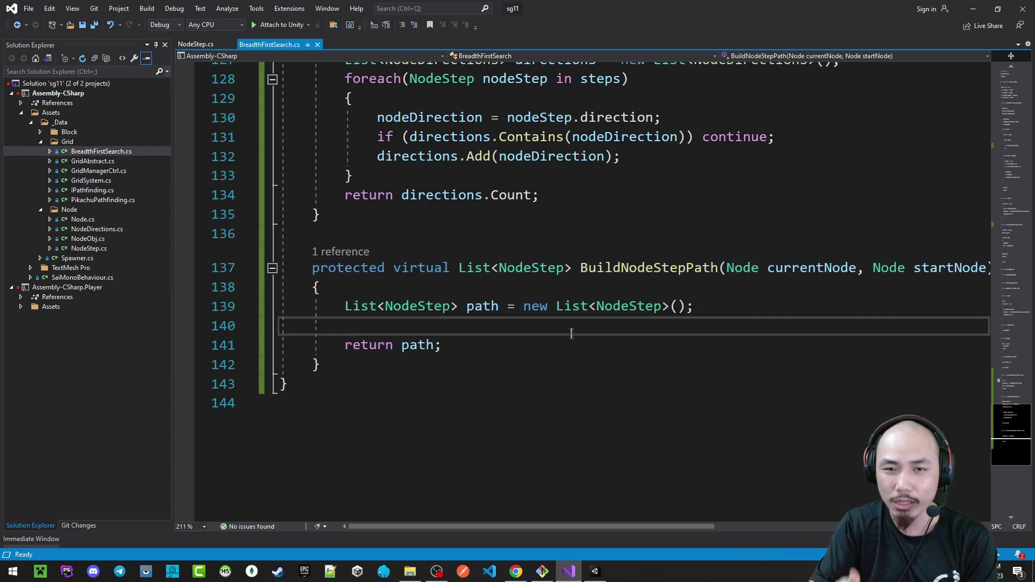
pyautogui.scroll(2, 608, 344)
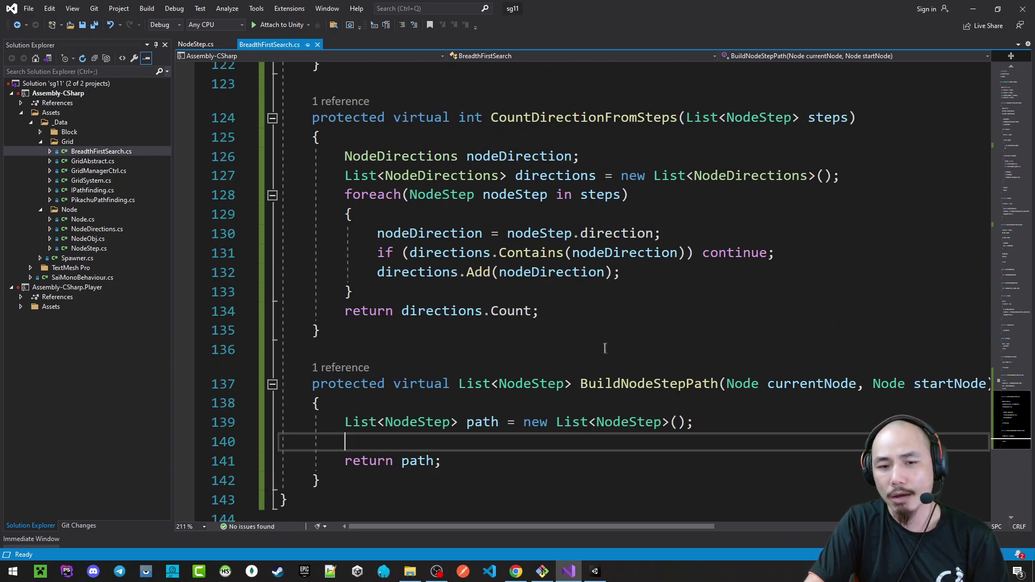
pyautogui.hotkey('shift', 'alt', '=')
pyautogui.hotkey('shift', 'alt', '=')
pyautogui.hotkey('shift', 'alt', '=')
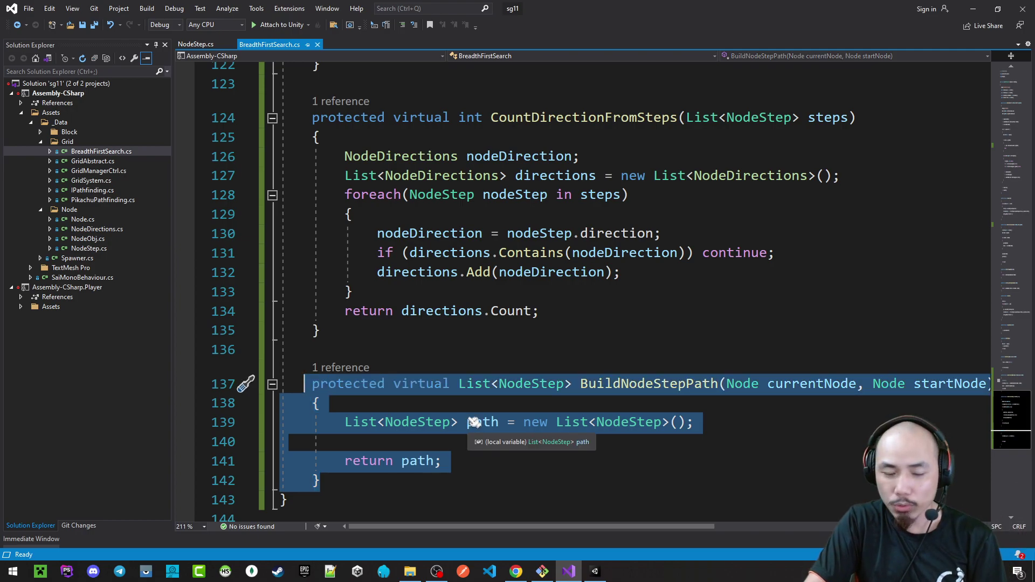
pyautogui.click(353, 500)
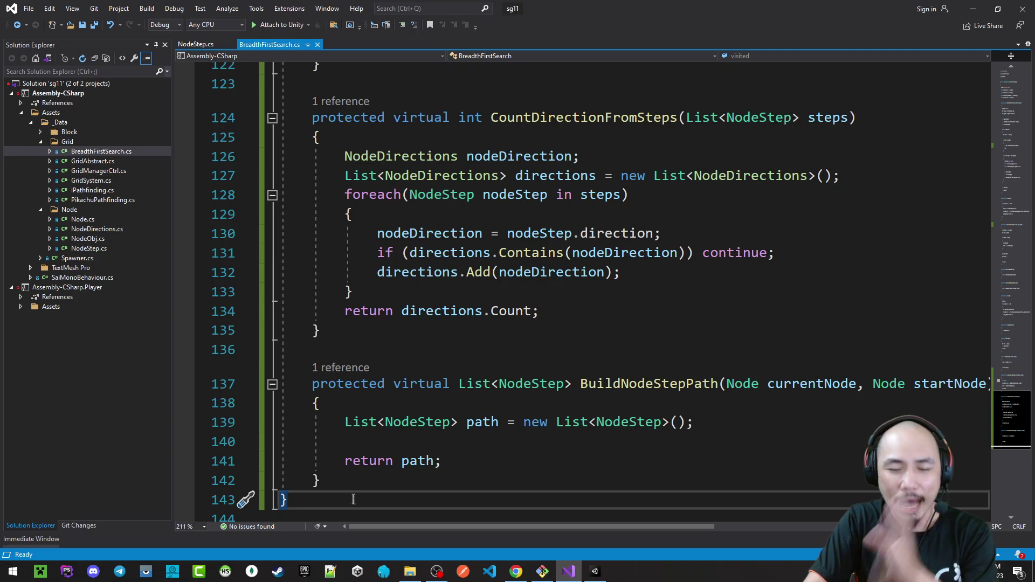
pyautogui.click(595, 571)
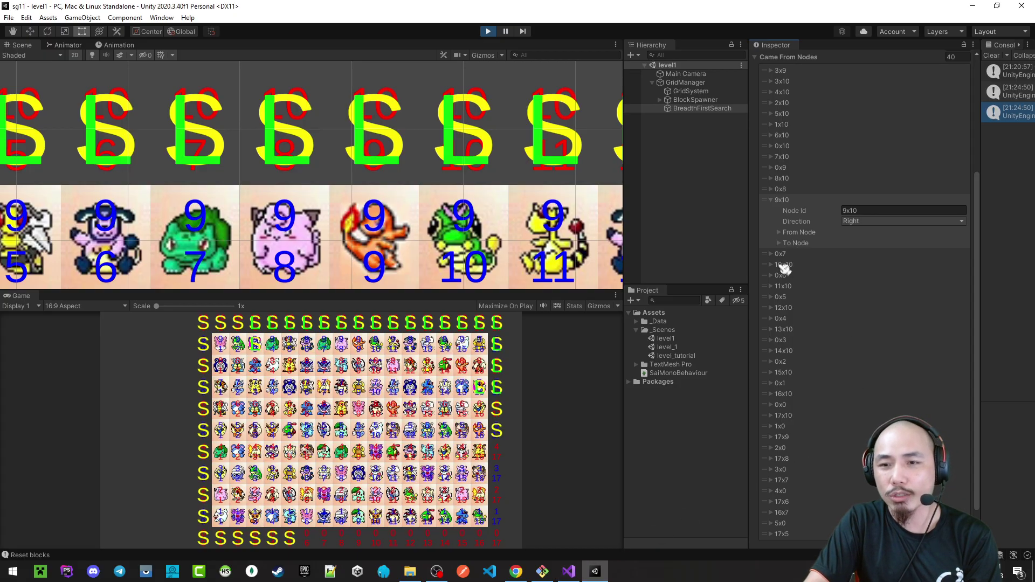
# Expand the 10x10 entry of Came From Nodes, then return to BreadthFirstSearch.cs in Visual Studio.
pyautogui.click(783, 265)
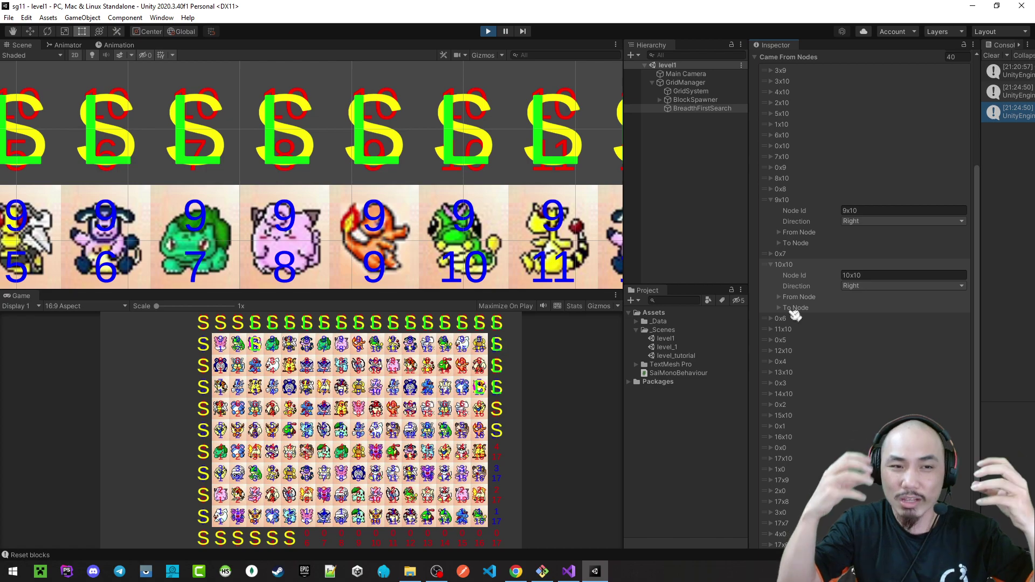
pyautogui.hotkey('alt', 'Tab')
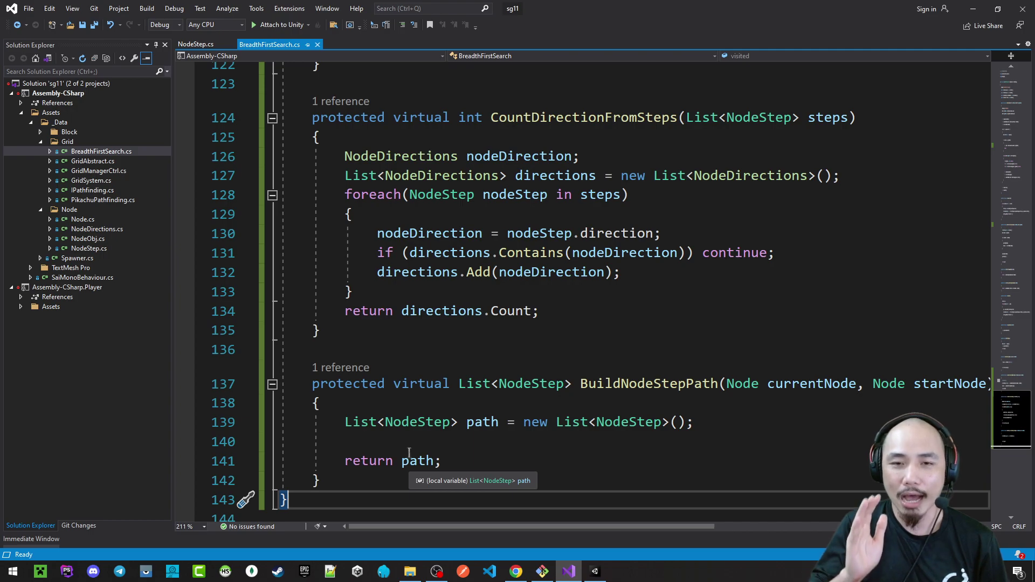
# Put the cursor on blank line 136, glance at YouTube Studio and Git Bash, then return to Unity.
pyautogui.click(424, 349)
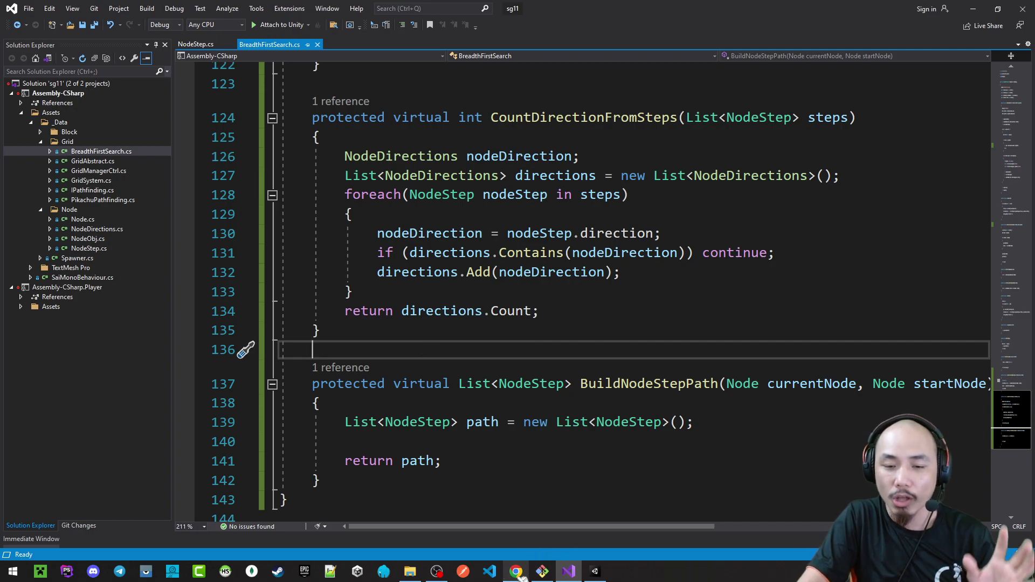
pyautogui.moveTo(516, 571)
pyautogui.click(528, 532)
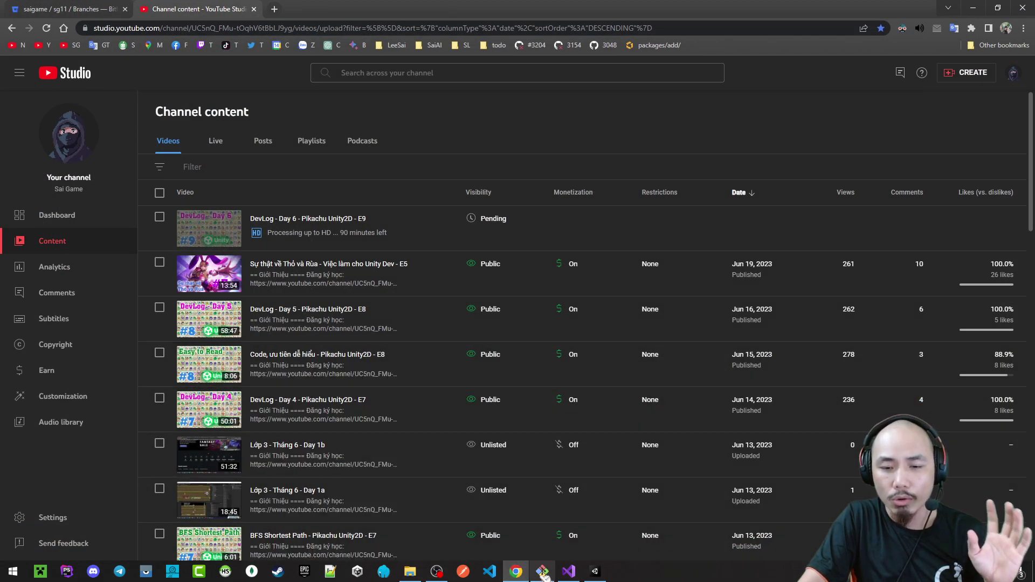
pyautogui.hotkey('alt', 'Tab')
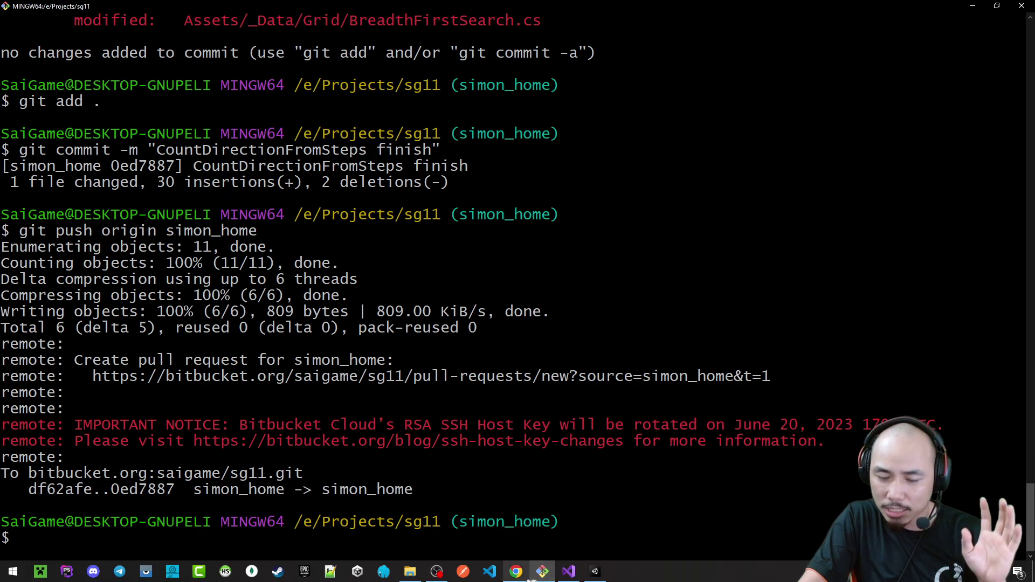
pyautogui.click(595, 571)
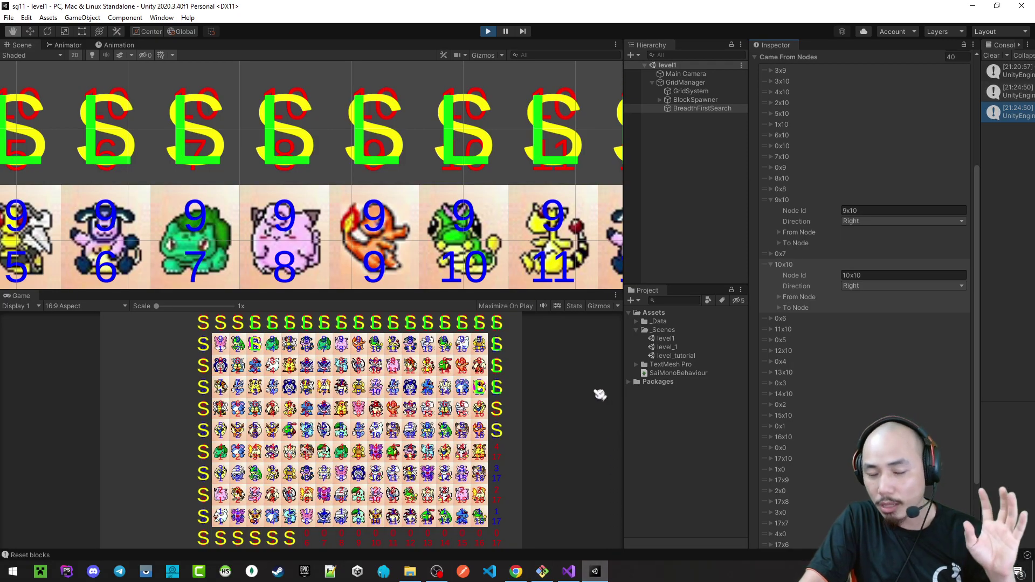
# Make the Game view taller and wider by dragging the Scene/Game and Hierarchy splitters.
pyautogui.moveTo(545, 290); pyautogui.dragTo(548, 175)
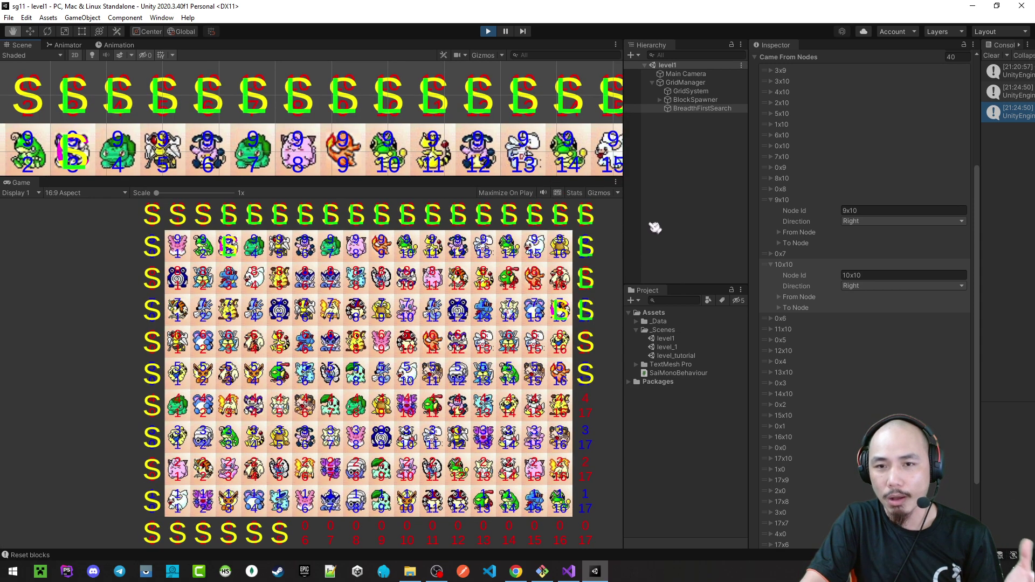
pyautogui.moveTo(624, 162)
pyautogui.mouseDown()
pyautogui.moveTo(689, 162)
pyautogui.moveTo(642, 141)
pyautogui.mouseUp()
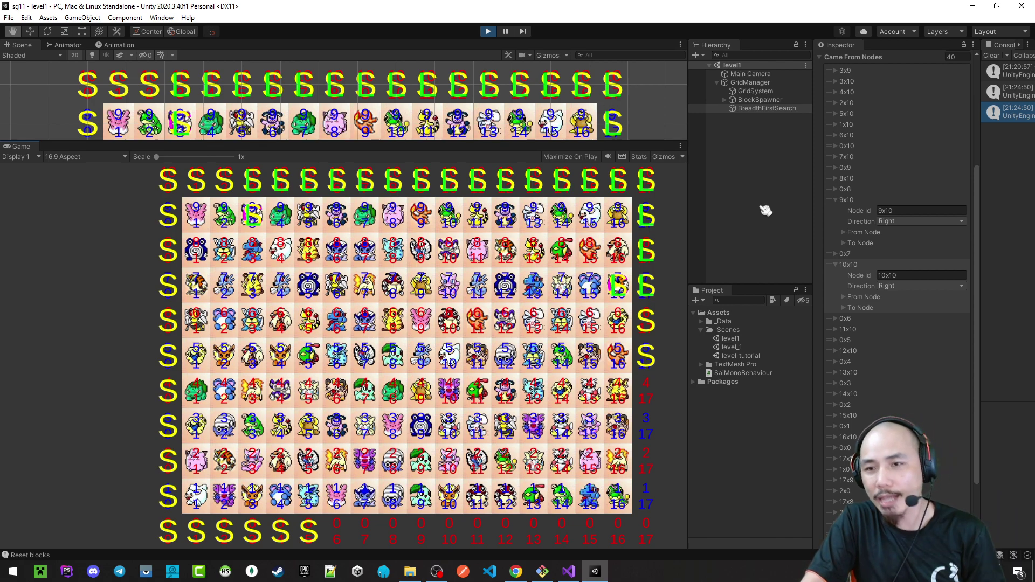
# Collapse the 9x10 and 10x10 Came From Nodes entries and switch to the BreadthFirstSearch code.
pyautogui.click(835, 200)
pyautogui.click(836, 221)
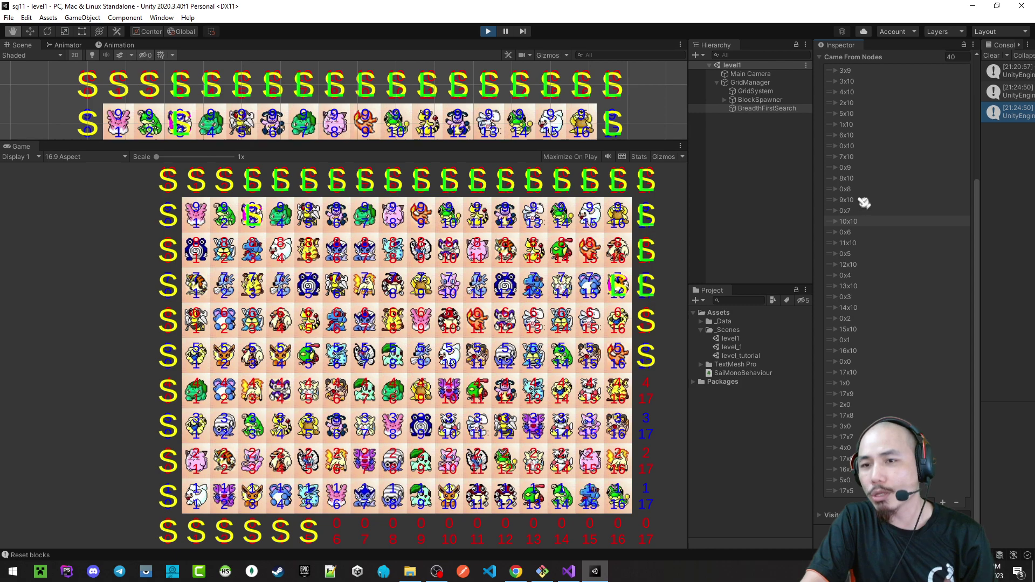
pyautogui.scroll(5, 873, 299)
pyautogui.scroll(-5, 873, 299)
pyautogui.scroll(3, 880, 294)
pyautogui.scroll(2, 876, 307)
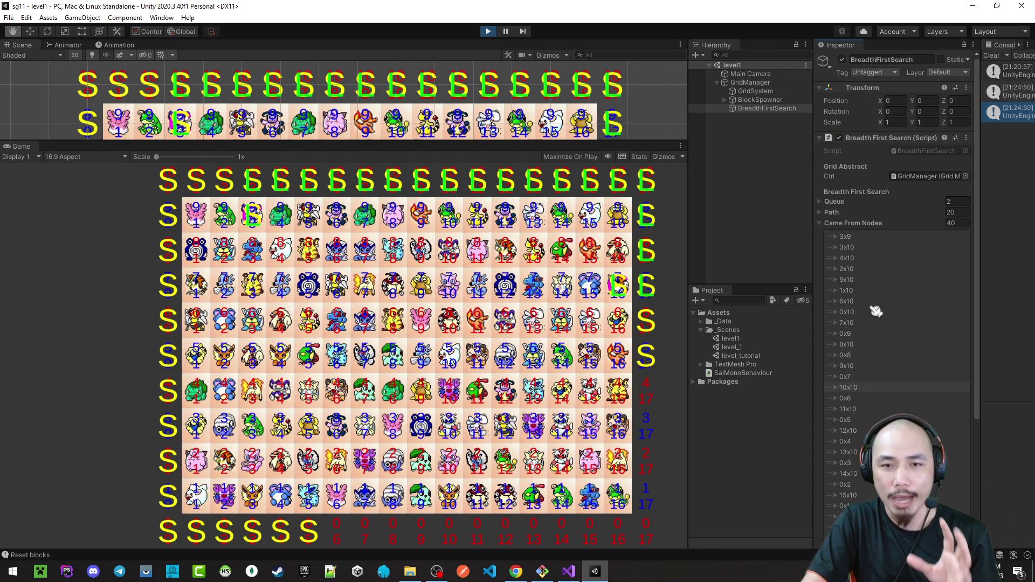
pyautogui.click(569, 571)
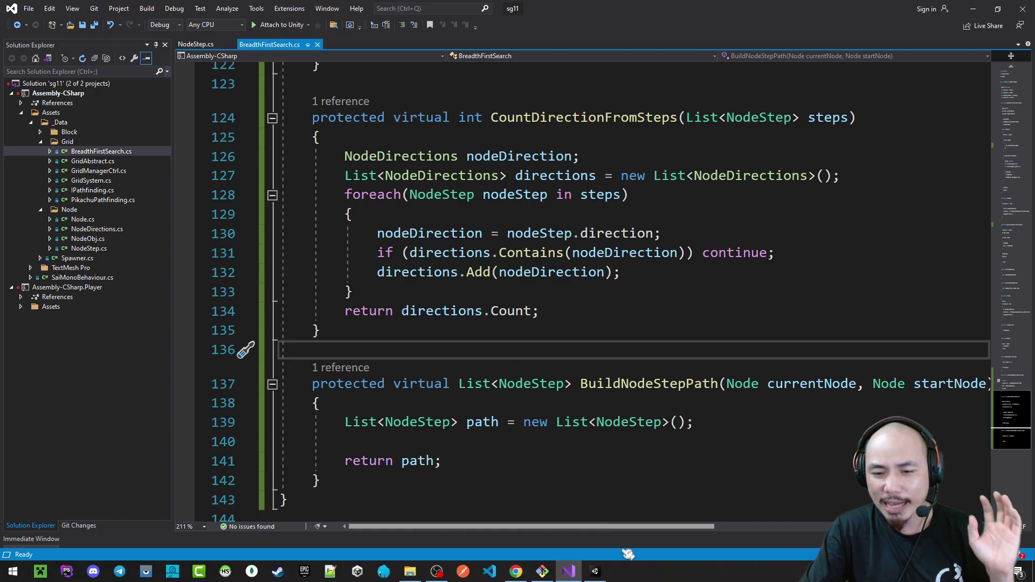
# Return to the Unity editor to view the BreadthFirstSearch component's Came From Nodes list.
pyautogui.hotkey('alt', 'Tab')
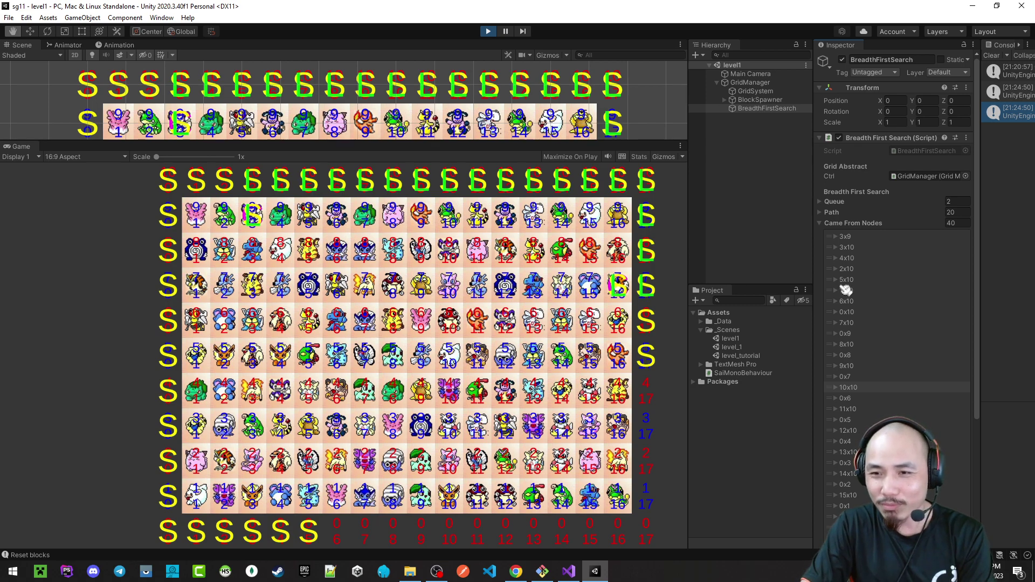
# Expand the 1x10 entry of Came From Nodes, folding away its From Node and To Node details.
pyautogui.click(842, 292)
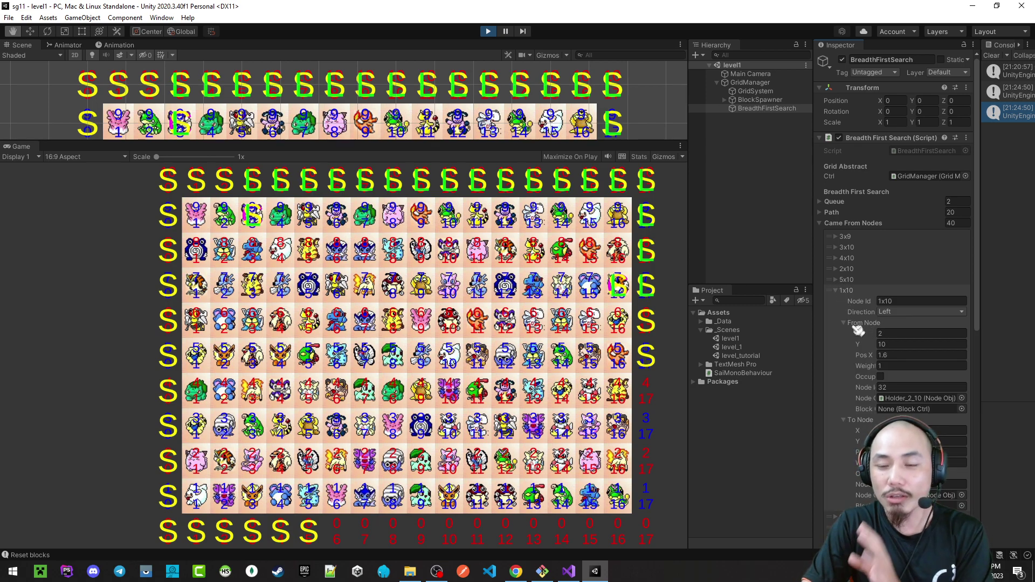
pyautogui.click(844, 324)
pyautogui.click(845, 334)
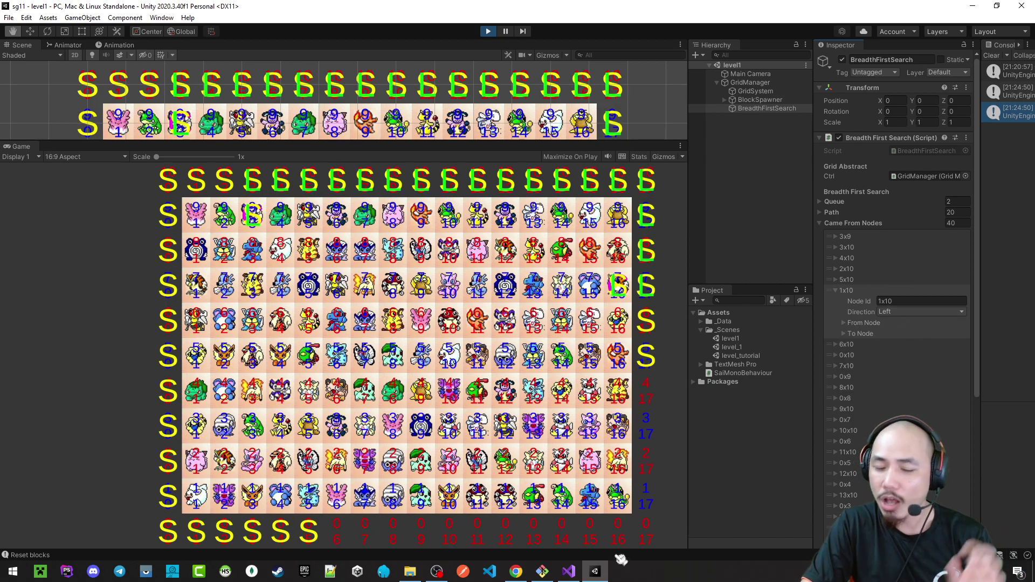
# Widen the Inspector and enlarge and reframe the Scene view around the tiles.
pyautogui.moveTo(570, 572)
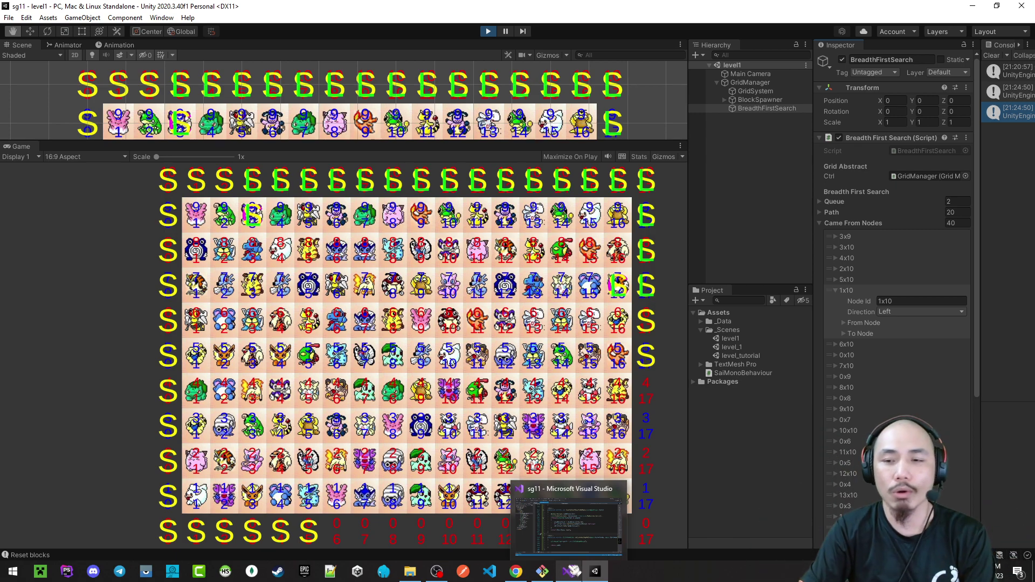
pyautogui.moveTo(814, 240); pyautogui.dragTo(759, 240)
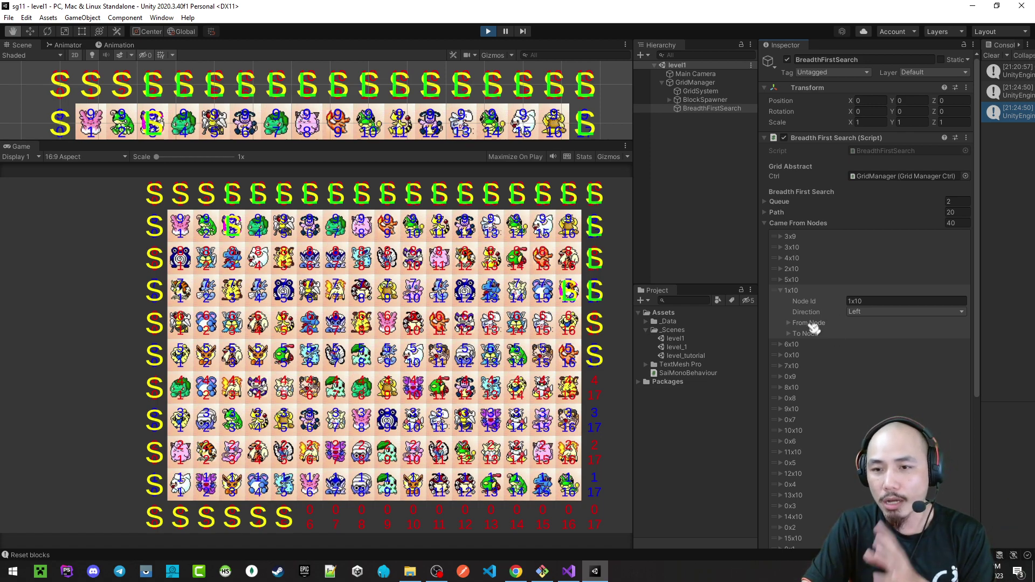
pyautogui.moveTo(385, 143); pyautogui.dragTo(408, 217)
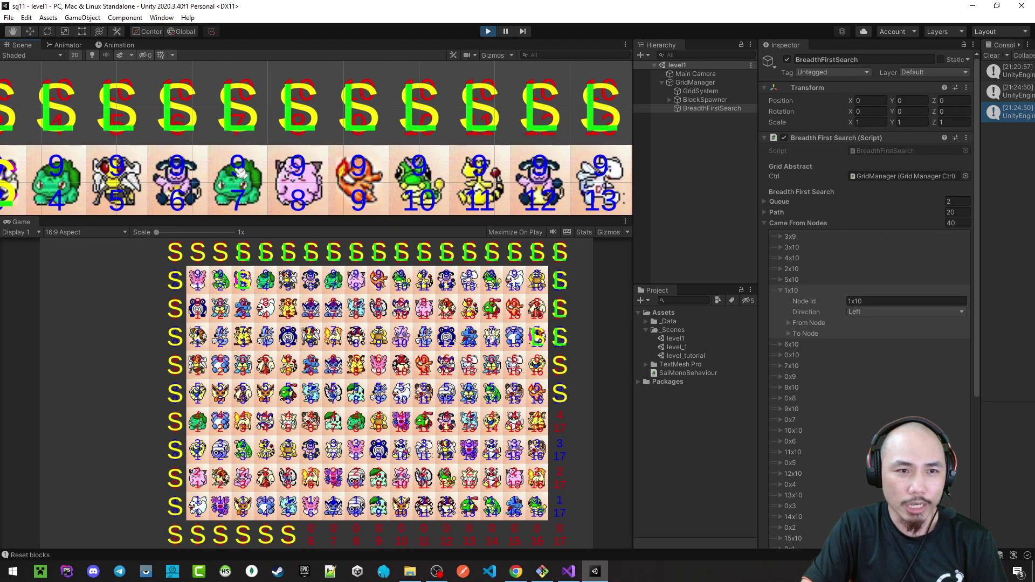
pyautogui.scroll(1, 379, 144)
pyautogui.scroll(1, 372, 143)
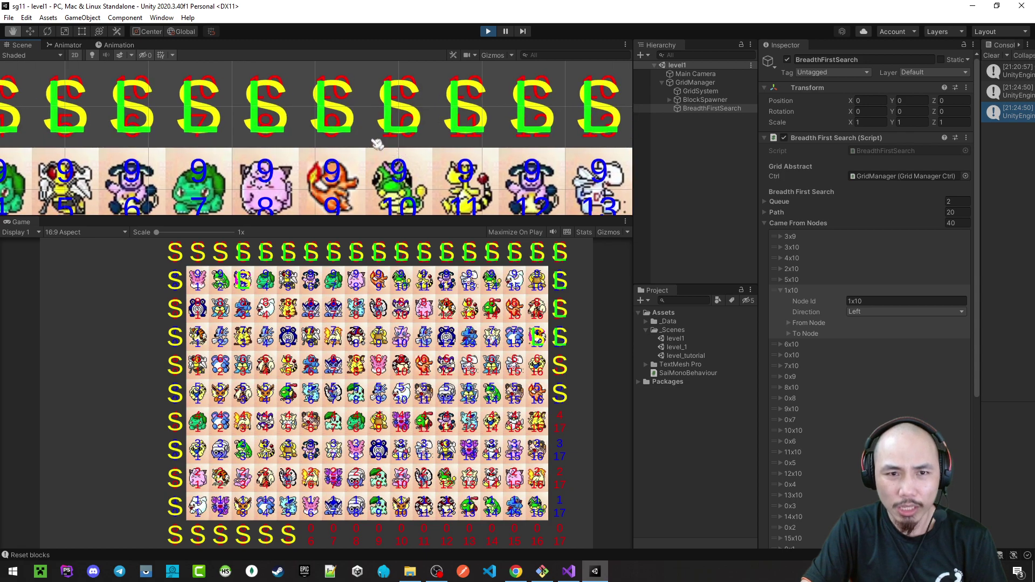
pyautogui.scroll(1, 375, 140)
pyautogui.scroll(2, 372, 139)
pyautogui.moveTo(372, 139); pyautogui.dragTo(328, 169)
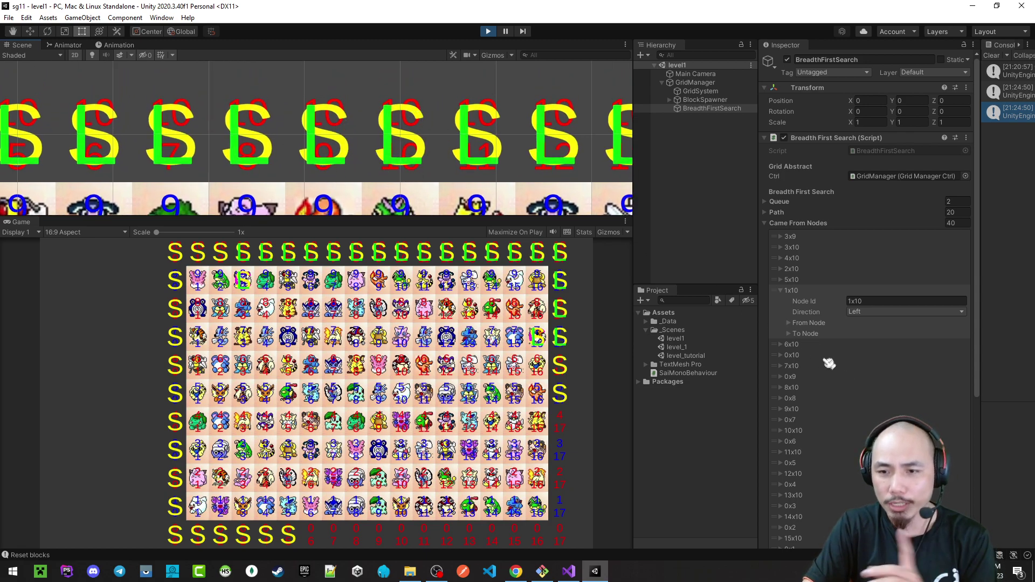
pyautogui.scroll(-3, 806, 369)
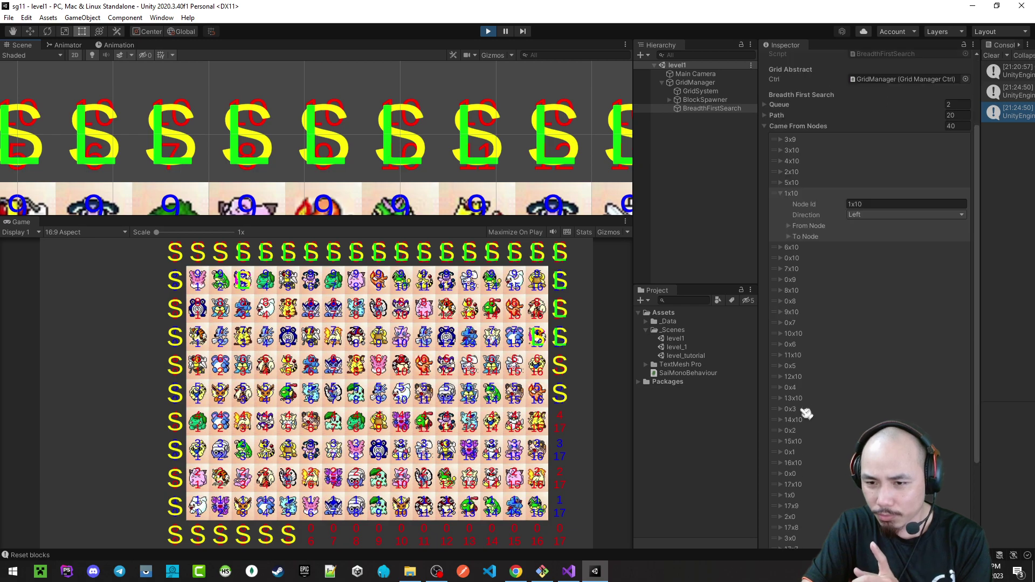
# Expand the 10x10 entry with its From Node 9,10 and To Node 10,10 details, then return to Visual Studio.
pyautogui.click(782, 335)
pyautogui.click(796, 376)
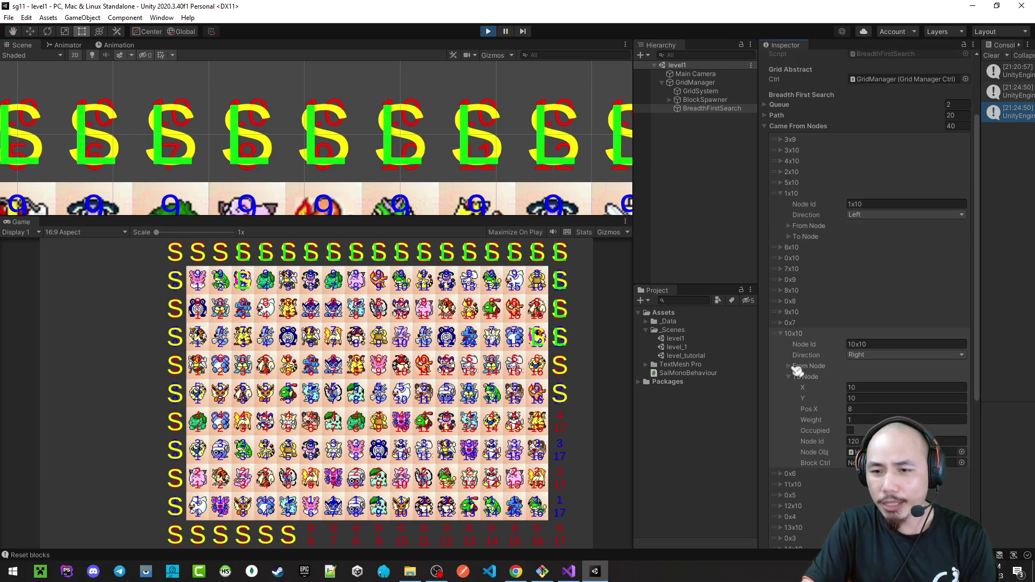
pyautogui.click(796, 366)
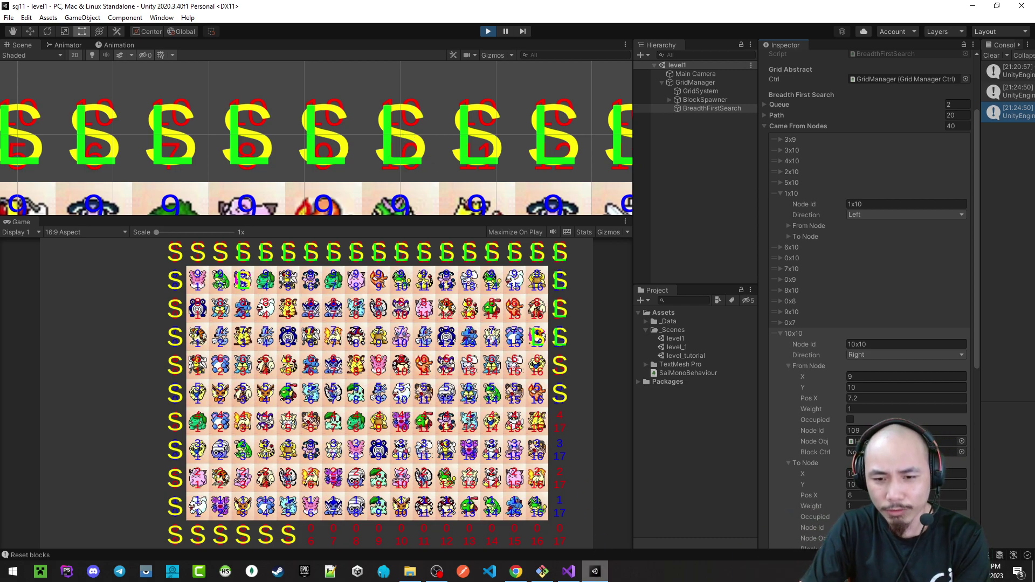
pyautogui.click(569, 571)
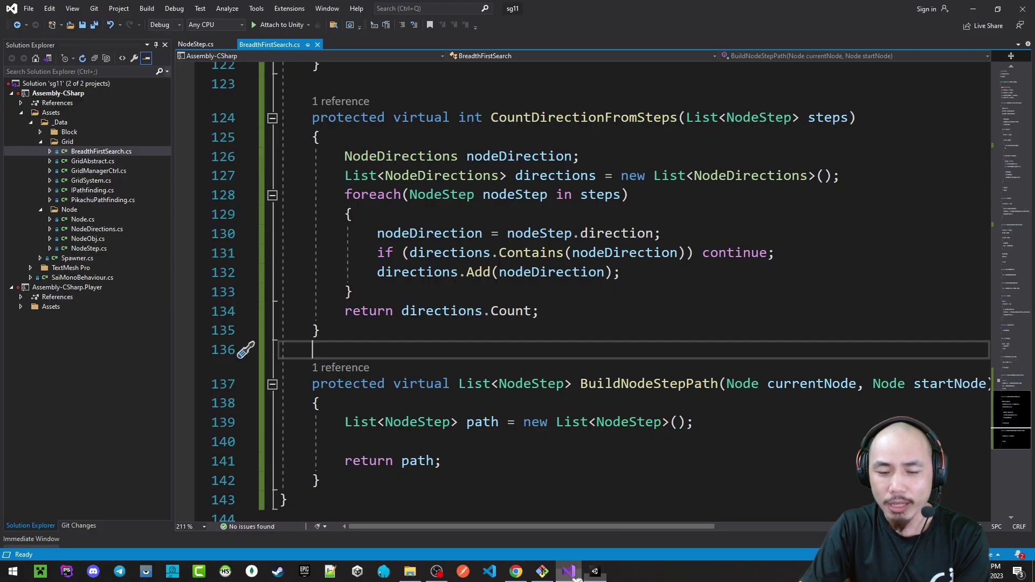
# Strip the stray indentation from blank line 136 after CountDirectionFromSteps.
pyautogui.click(596, 333)
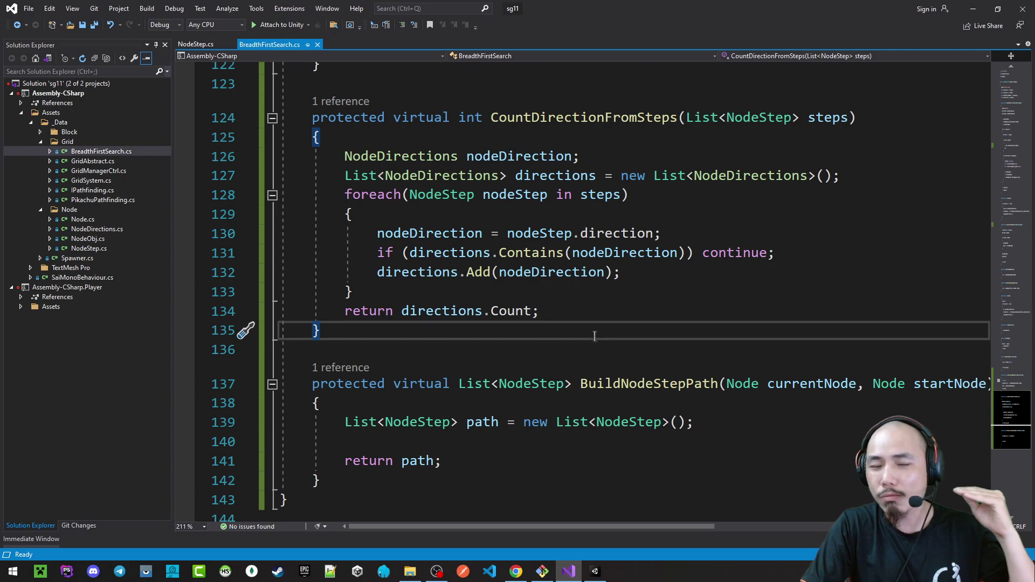
pyautogui.click(399, 351)
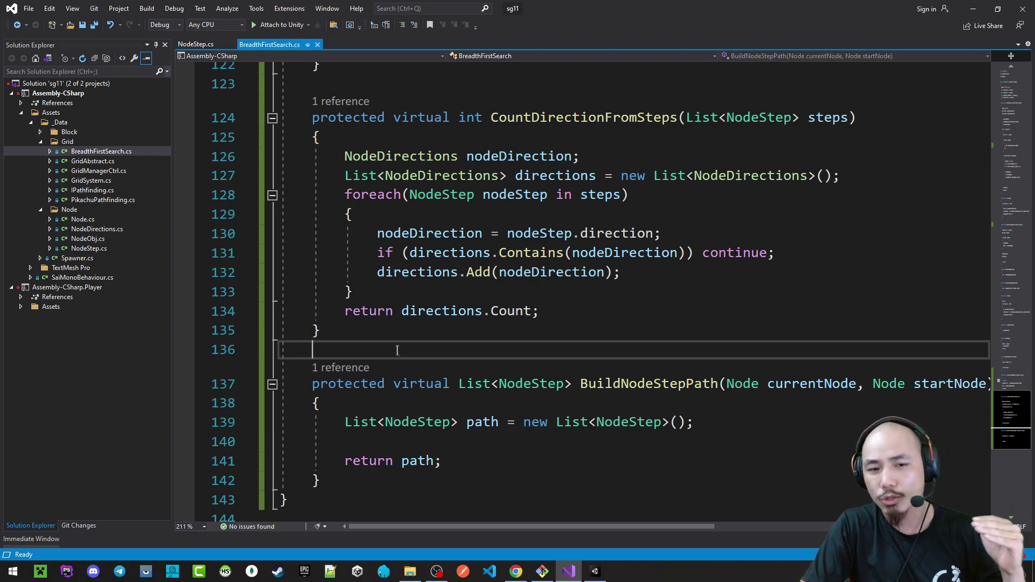
pyautogui.hotkey('shift', 'Home')
pyautogui.press('BackSpace')
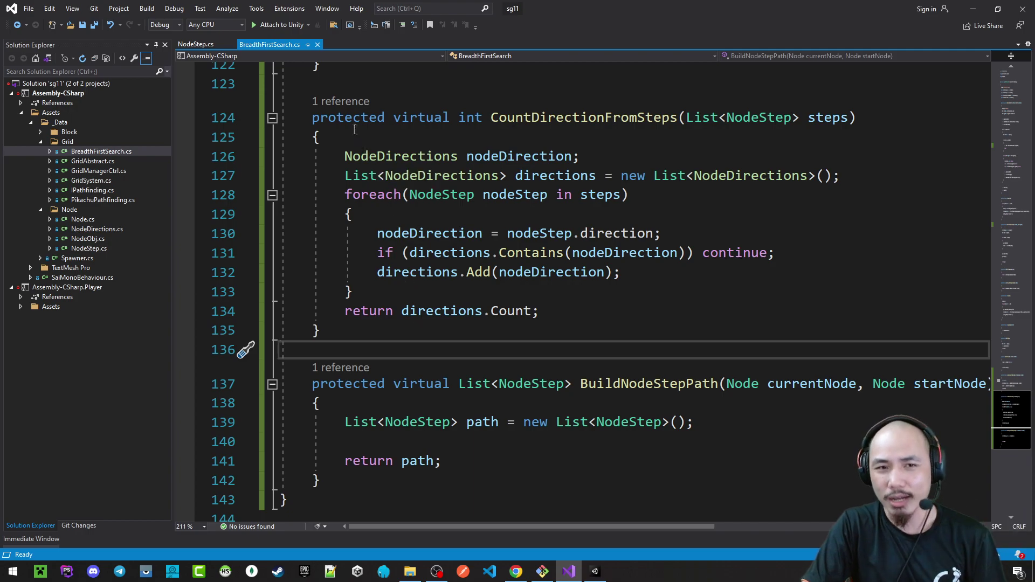
# Check leftover whitespace on line 123 and the foreach braces ending on line 133, then switch to Unity.
pyautogui.moveTo(330, 85); pyautogui.dragTo(274, 81)
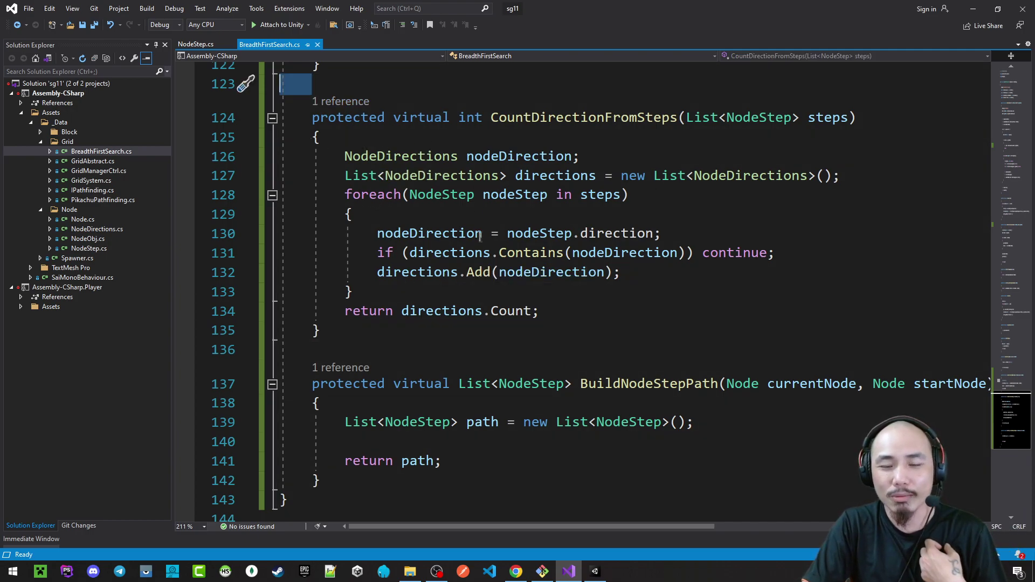
pyautogui.click(440, 216)
pyautogui.click(441, 291)
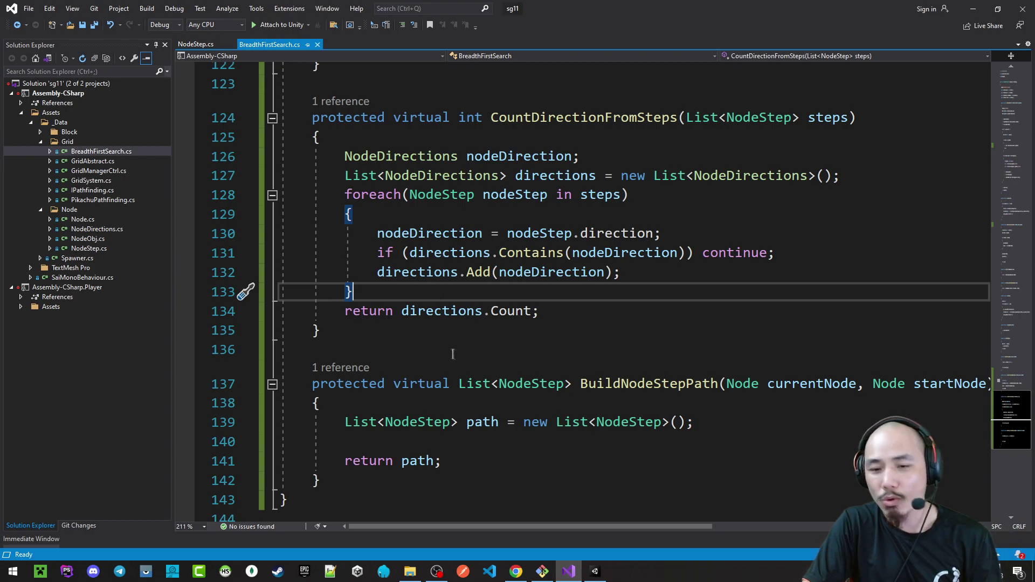
pyautogui.click(595, 572)
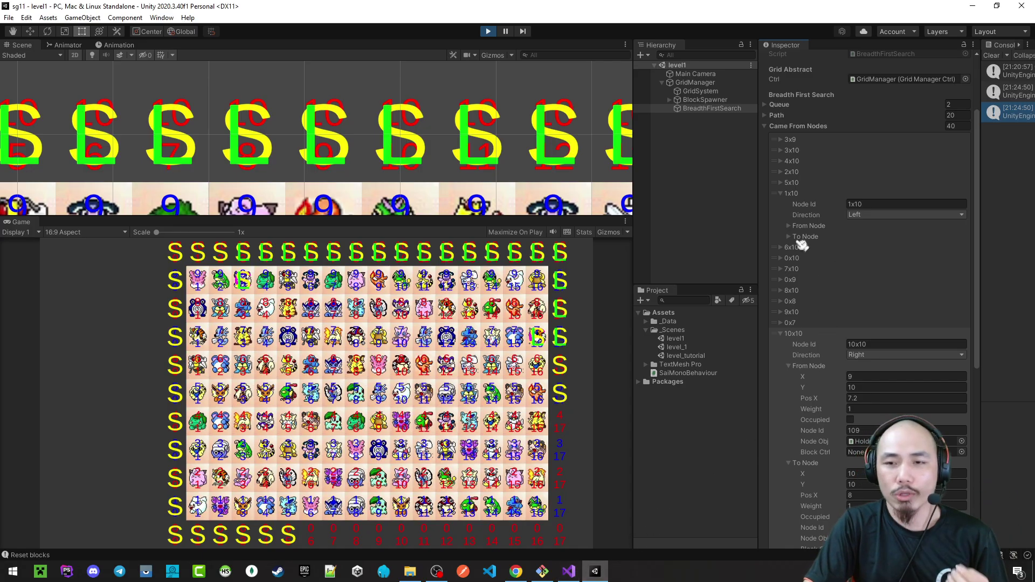
# Show the 1x10 entry's To Node details (1,10, node id 21) and hide its From Node.
pyautogui.click(792, 239)
pyautogui.click(790, 226)
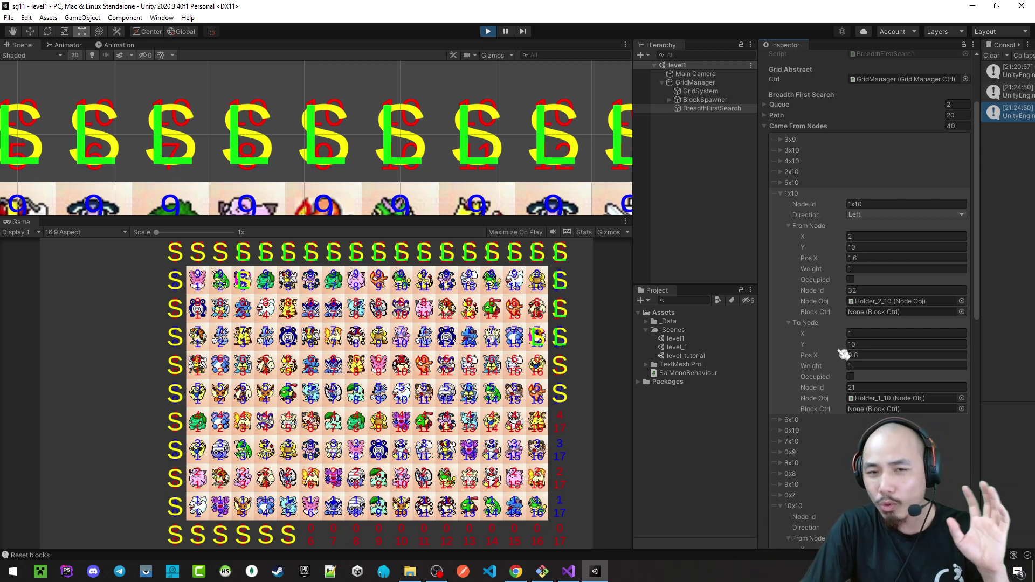
pyautogui.click(801, 226)
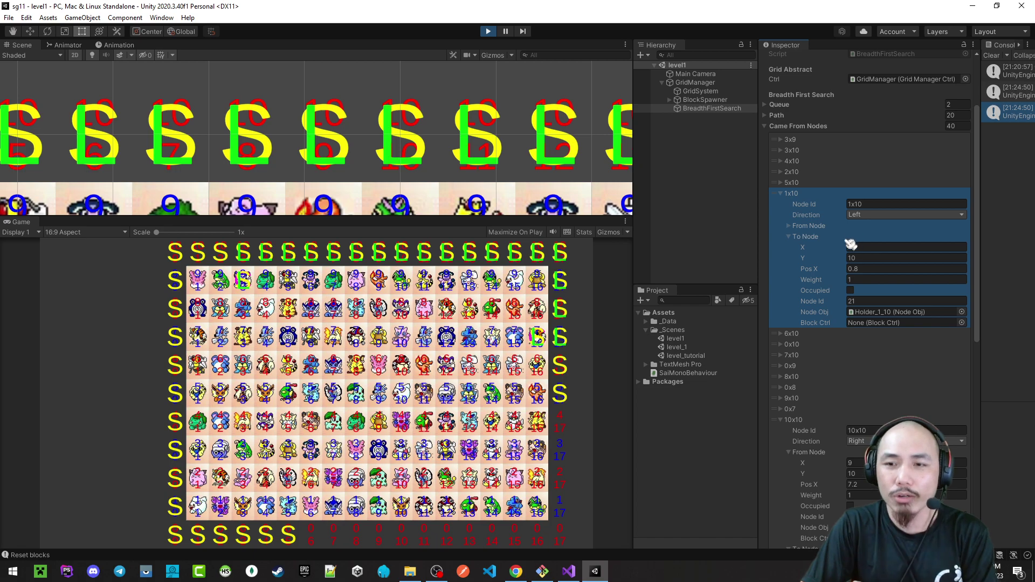
# Enlarge the Scene view and pan it to frame the grid's right-hand columns.
pyautogui.moveTo(593, 116); pyautogui.dragTo(335, 136, button='middle')
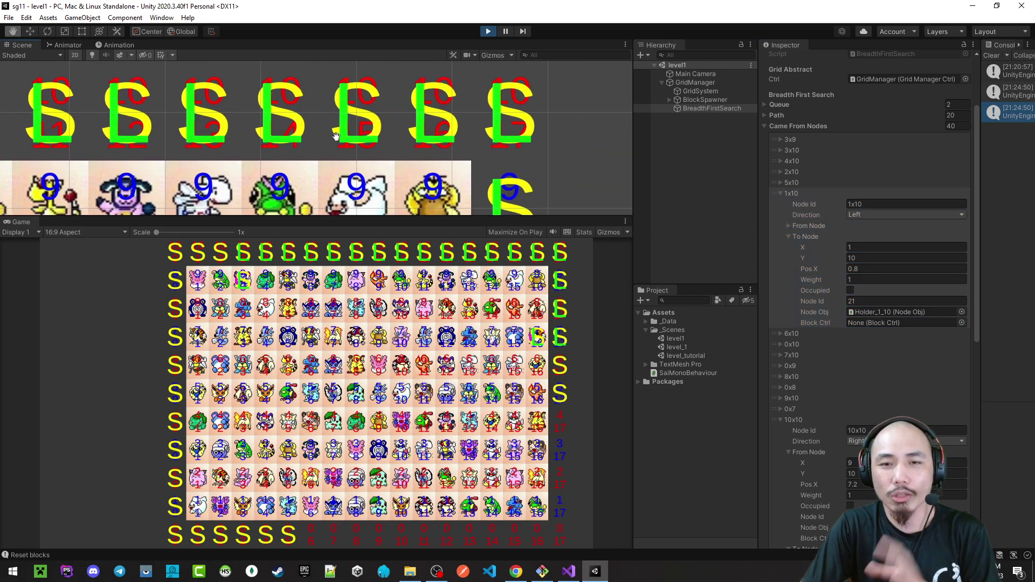
pyautogui.scroll(2, 507, 179)
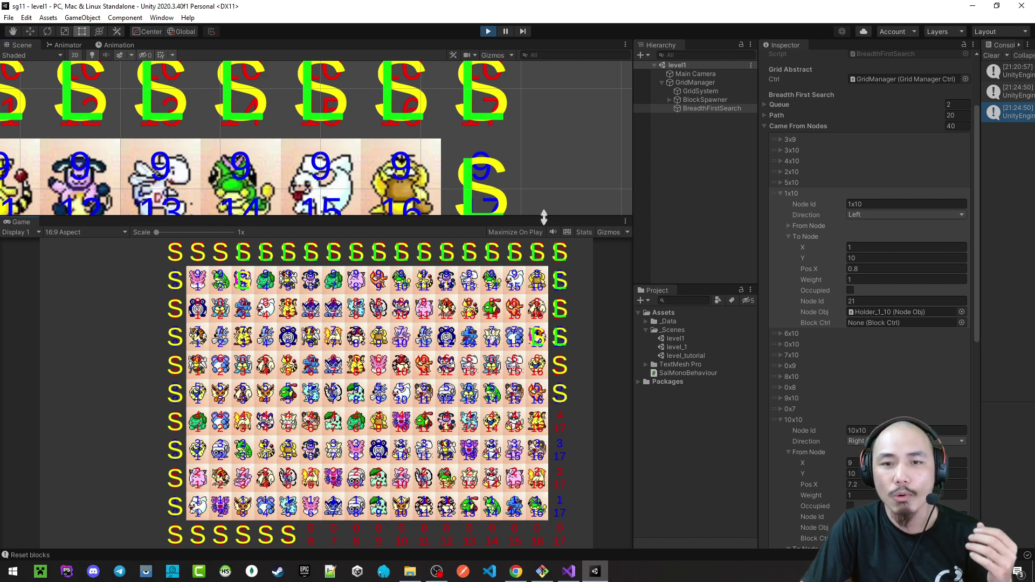
pyautogui.moveTo(544, 217); pyautogui.dragTo(543, 281)
pyautogui.scroll(3, 500, 186)
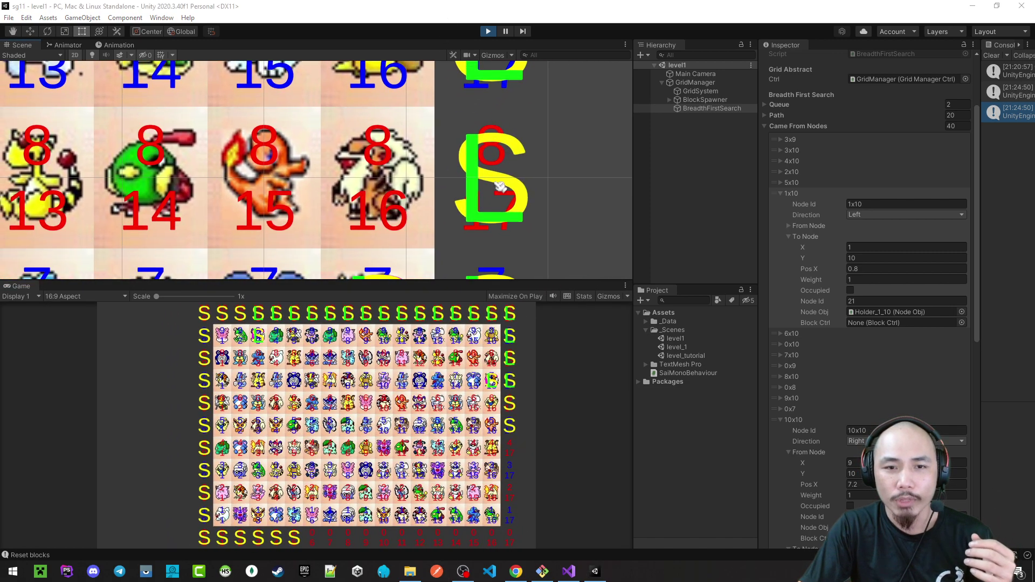
pyautogui.moveTo(500, 186); pyautogui.dragTo(503, 185, button='middle')
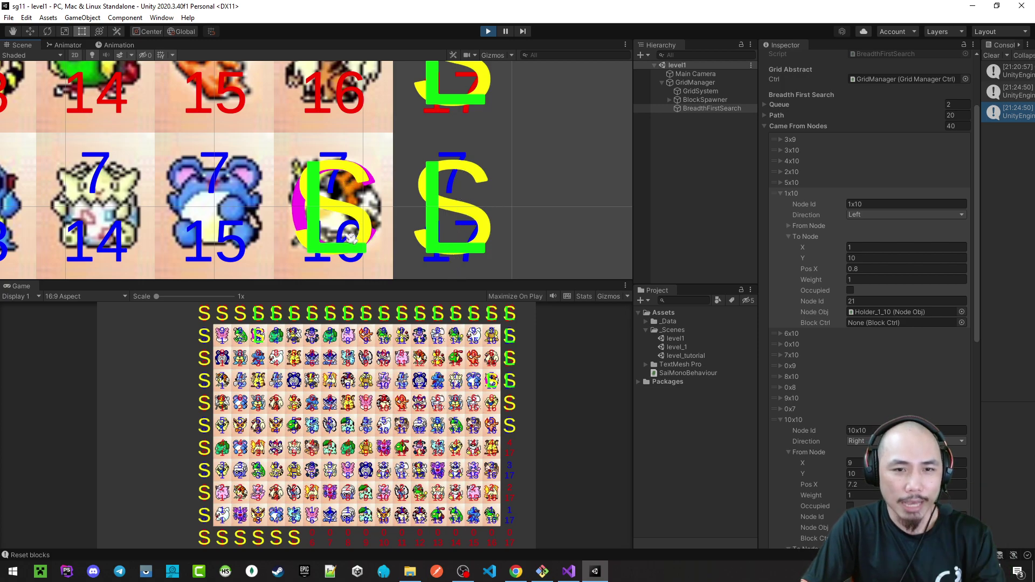
# Collapse 1x10 and 10x10, inspect 16x7's From Node 17,7 and To Node 16,7, then re-expand 1x10.
pyautogui.click(781, 194)
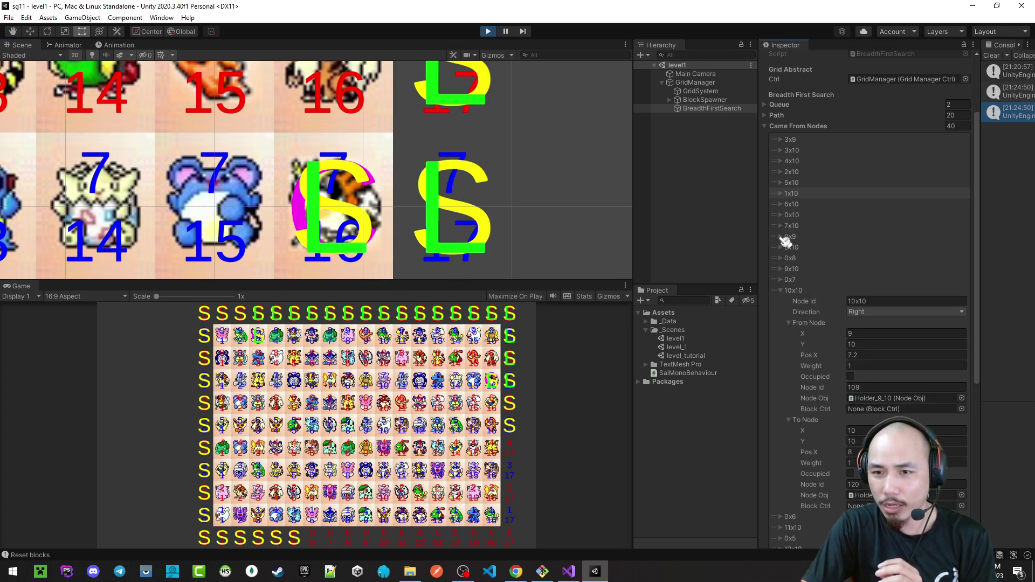
pyautogui.click(781, 292)
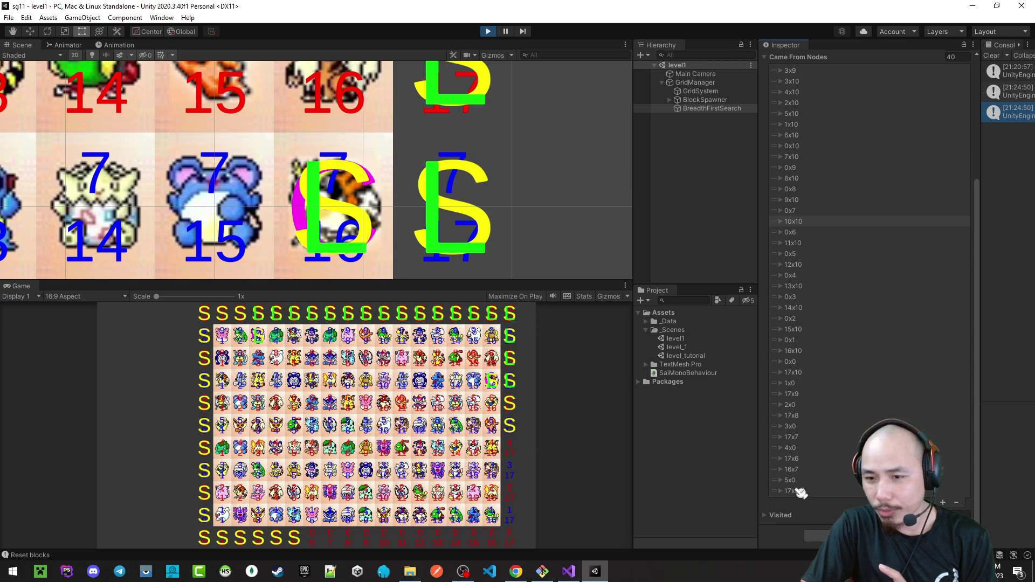
pyautogui.click(785, 471)
pyautogui.scroll(-2, 790, 466)
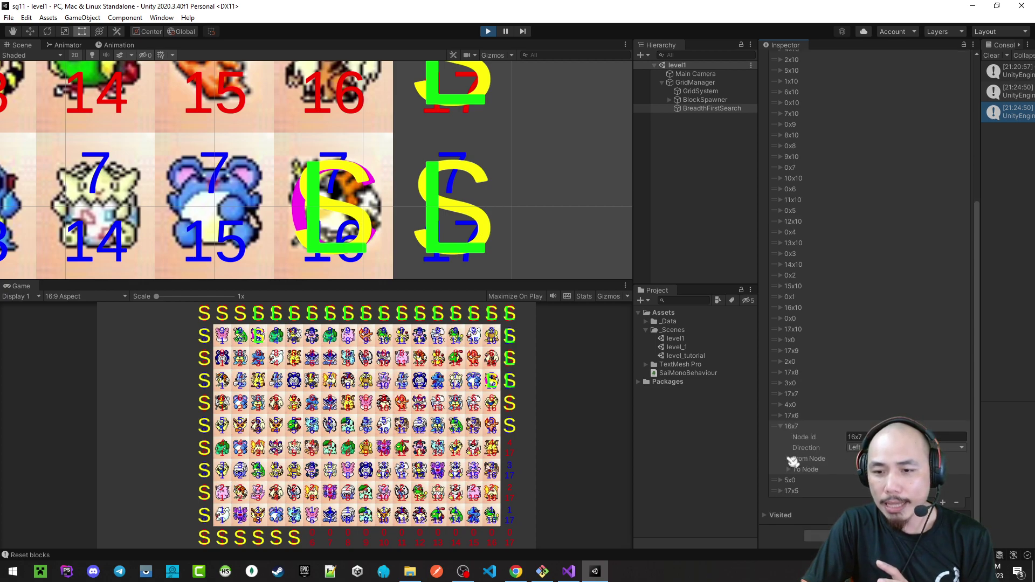
pyautogui.scroll(-3, 841, 431)
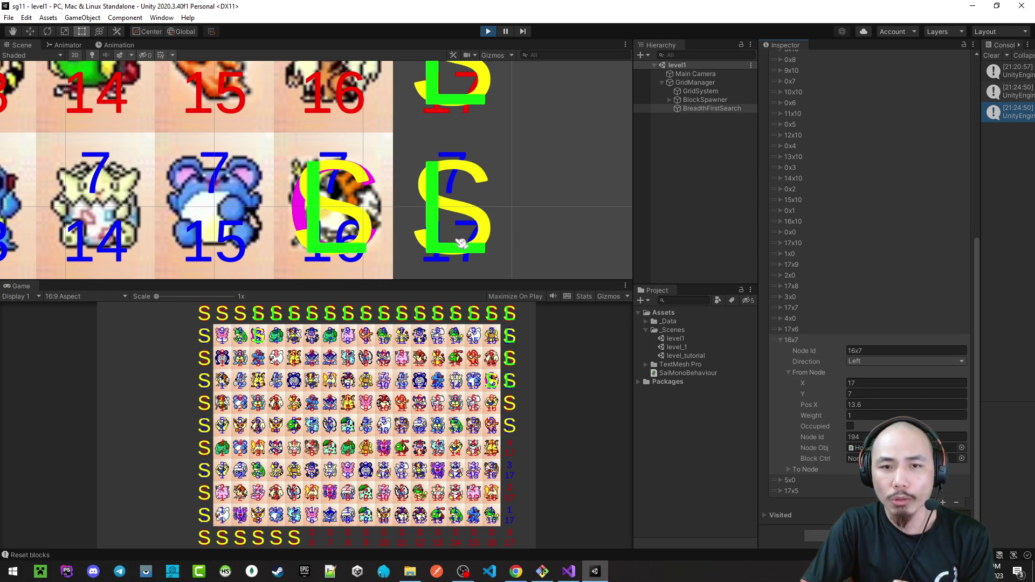
pyautogui.click(791, 470)
pyautogui.scroll(-3, 798, 470)
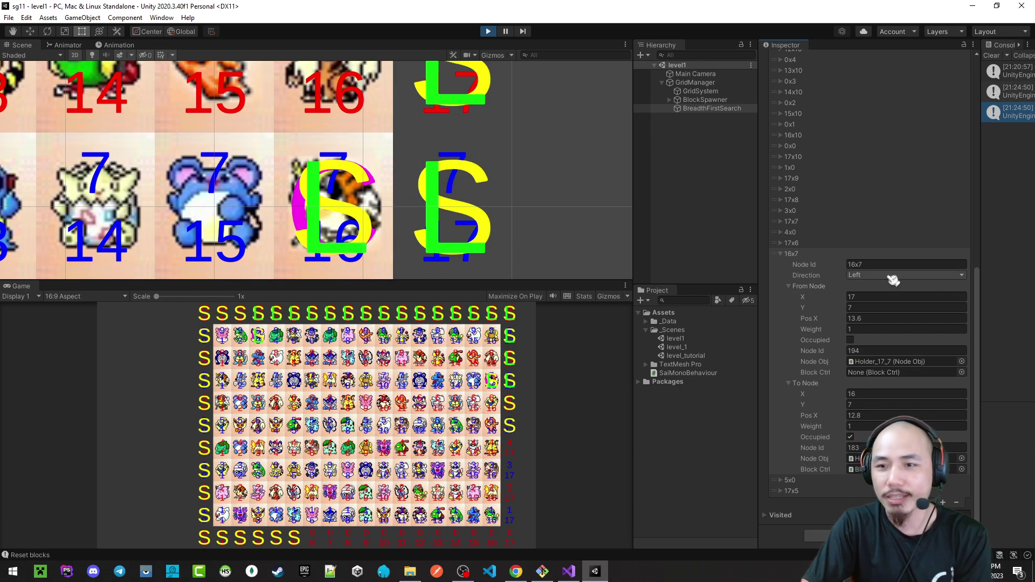
pyautogui.scroll(10, 877, 254)
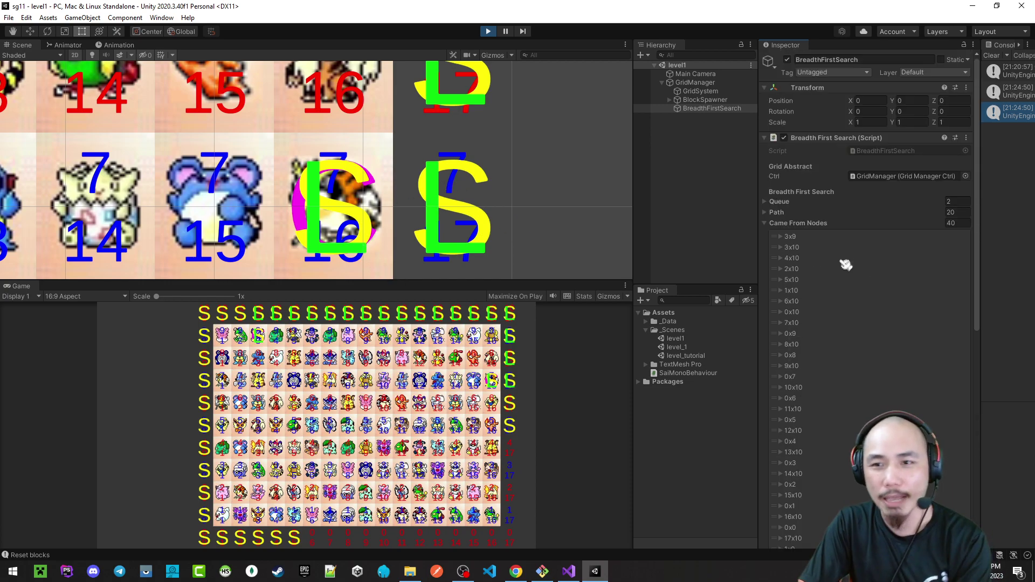
pyautogui.click(787, 293)
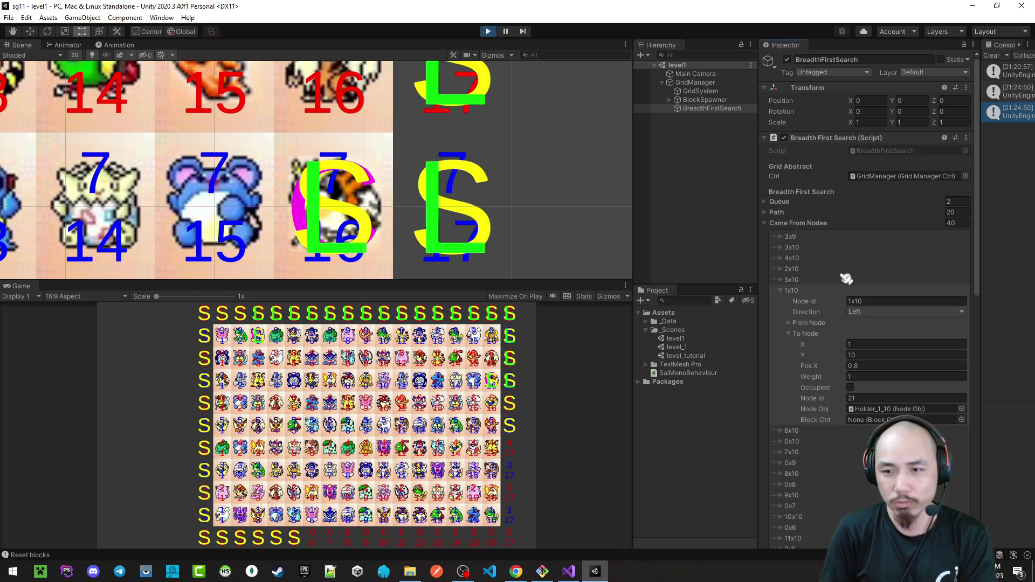
pyautogui.click(568, 571)
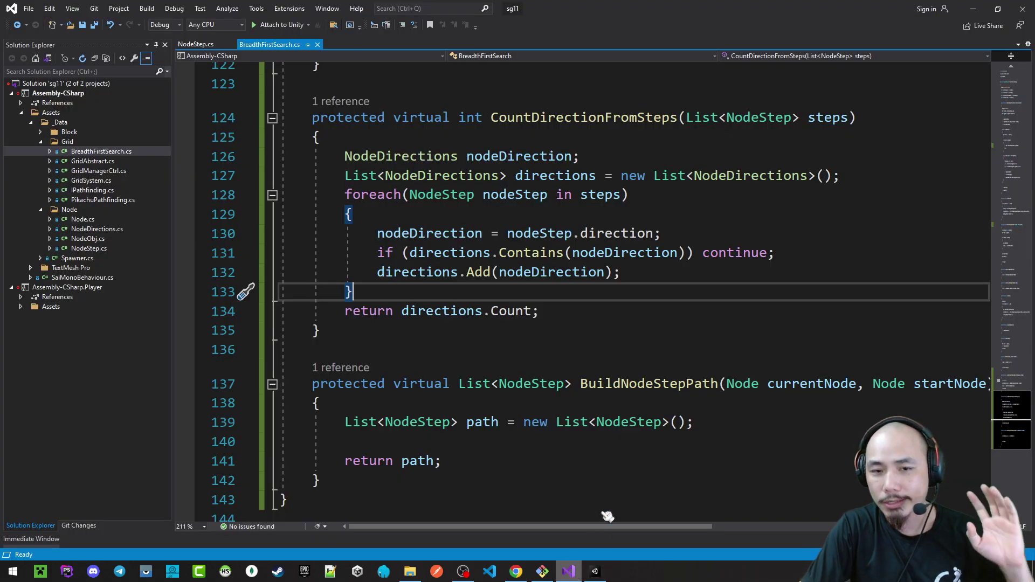
pyautogui.click(485, 443)
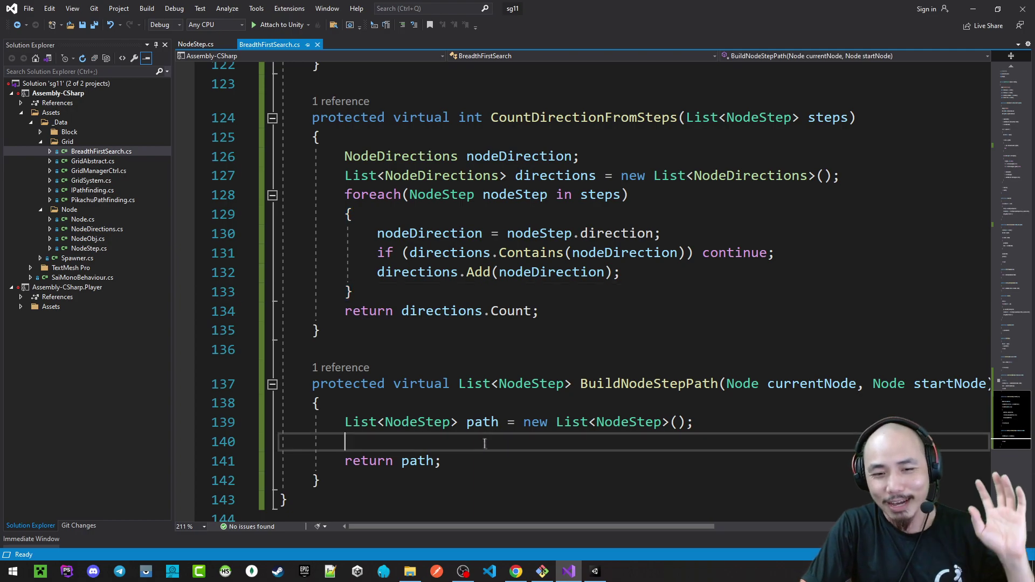